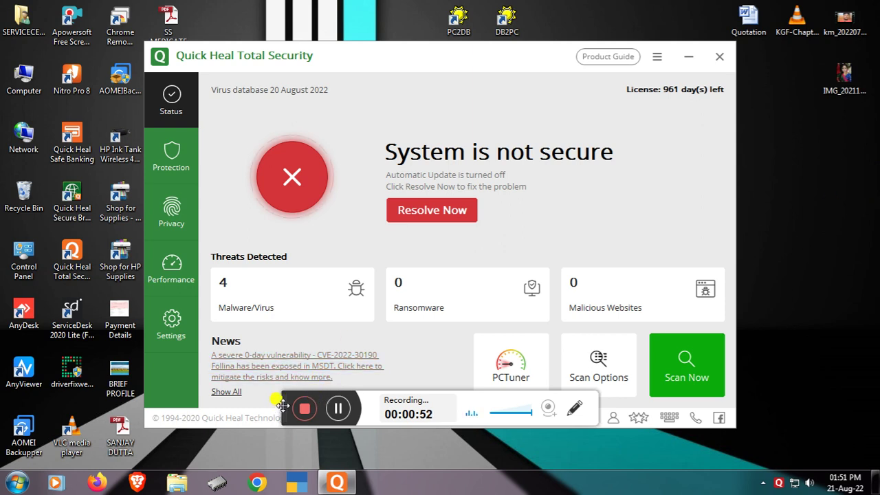
pyautogui.moveTo(285, 396); pyautogui.dragTo(289, 436)
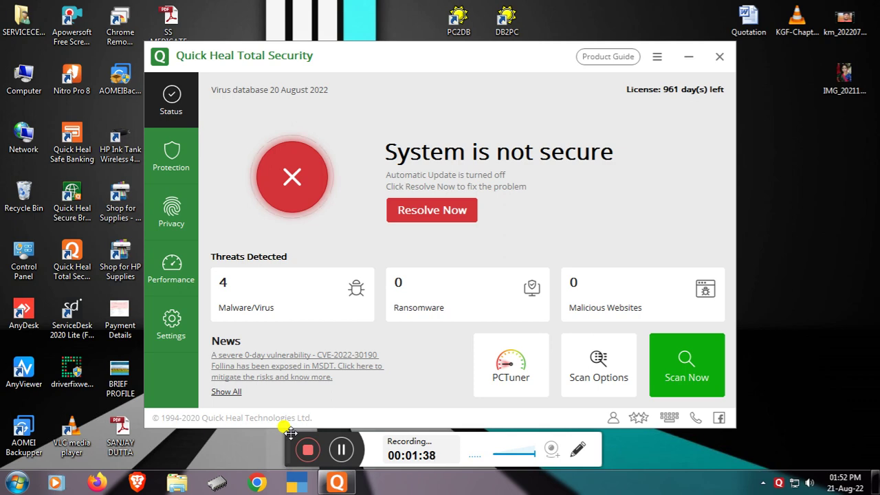
# Check the automatic scan of removable drive F: from the Computer window, dismissing the scan notification and AutoPlay and closing the window
pyautogui.doubleClick(25, 74)
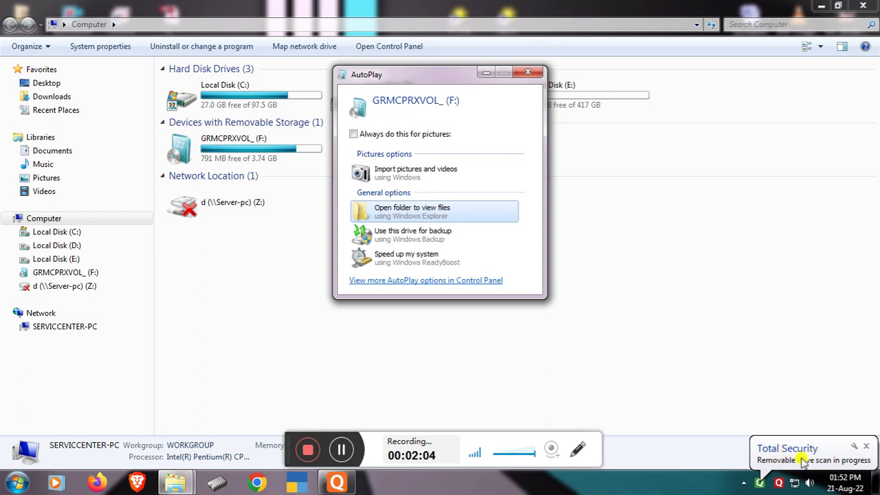
pyautogui.click(743, 484)
pyautogui.moveTo(763, 422)
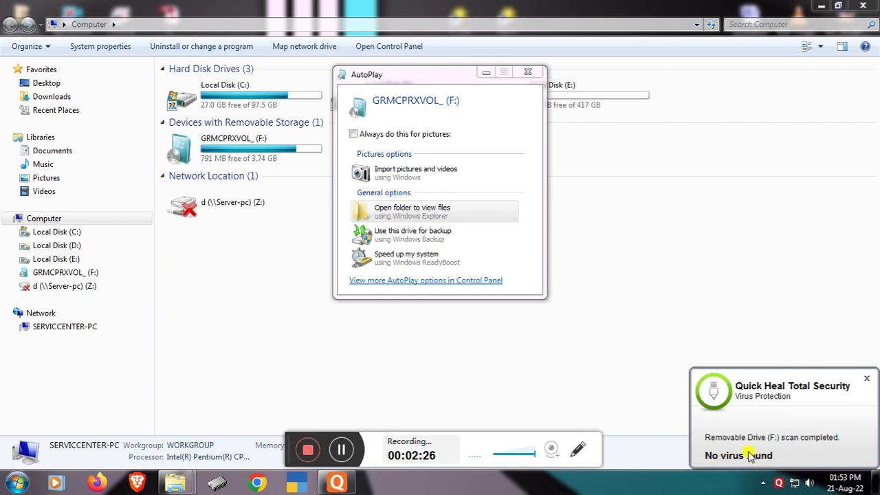
pyautogui.click(866, 379)
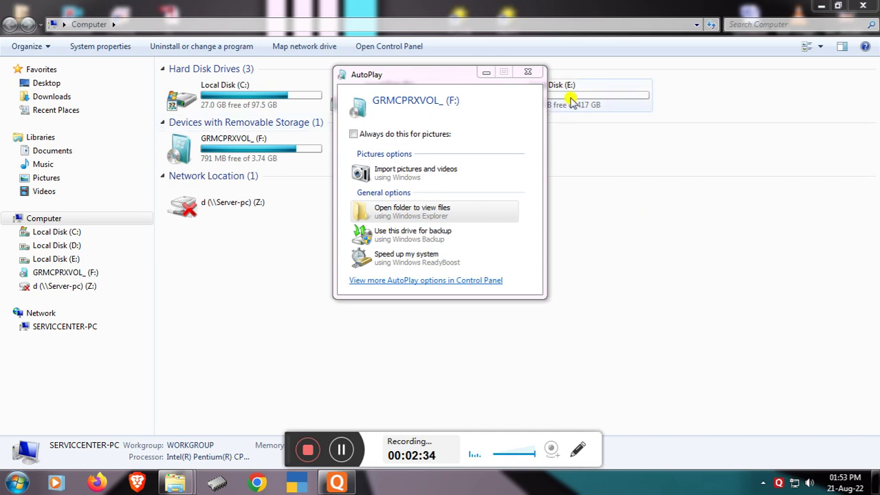
pyautogui.click(527, 71)
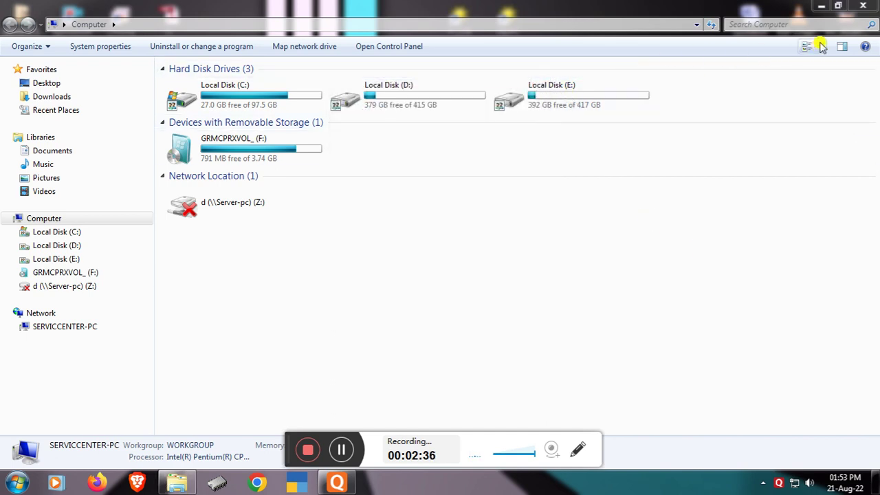
pyautogui.click(869, 5)
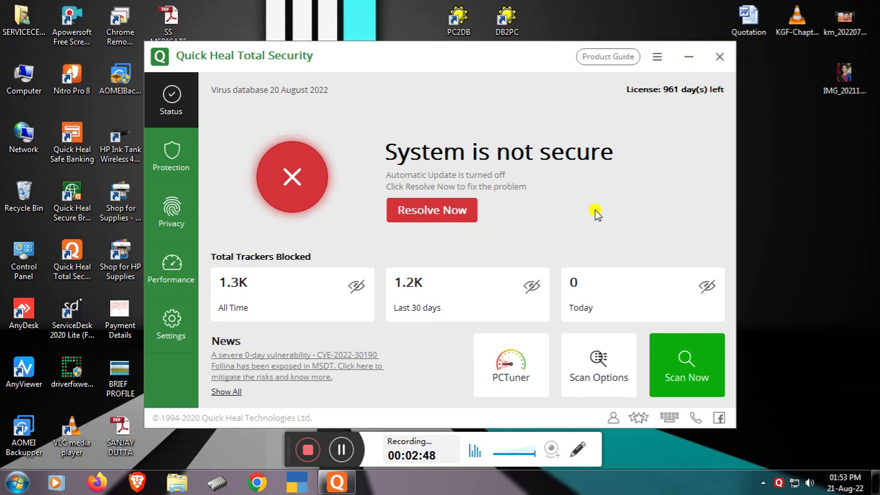
pyautogui.doubleClick(23, 77)
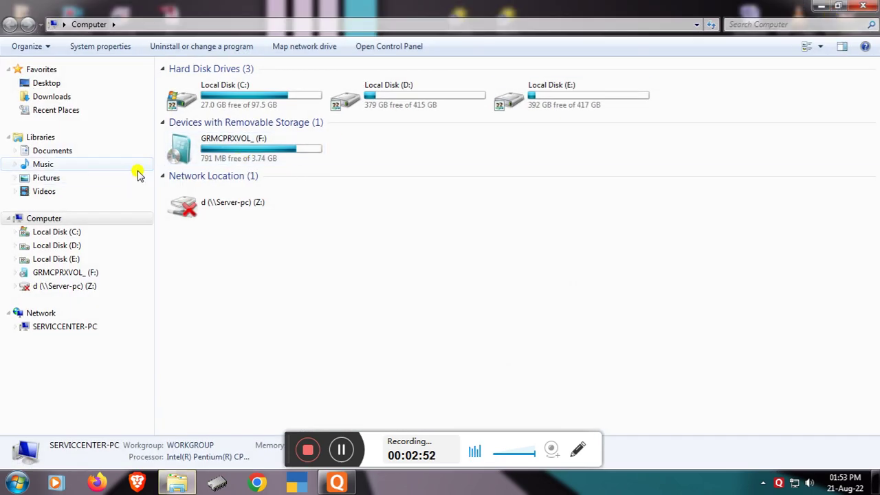
pyautogui.click(862, 5)
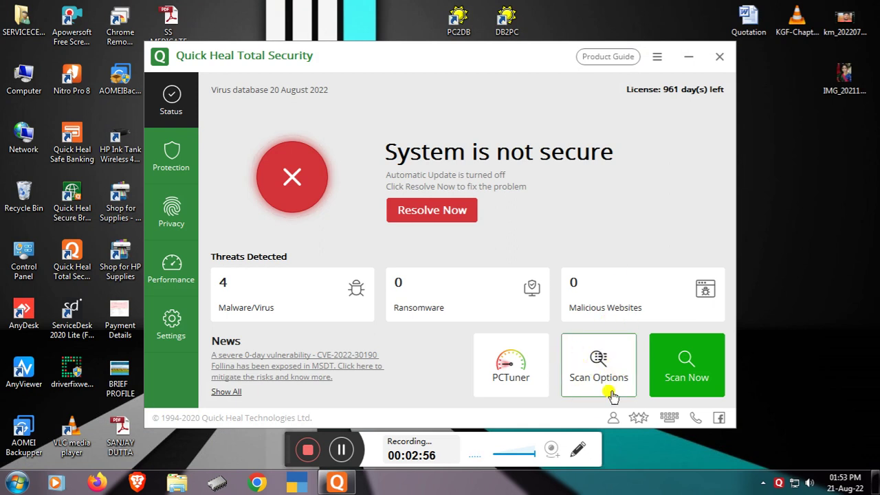
# Run a Quick Scan of the system and close the scan results
pyautogui.click(599, 371)
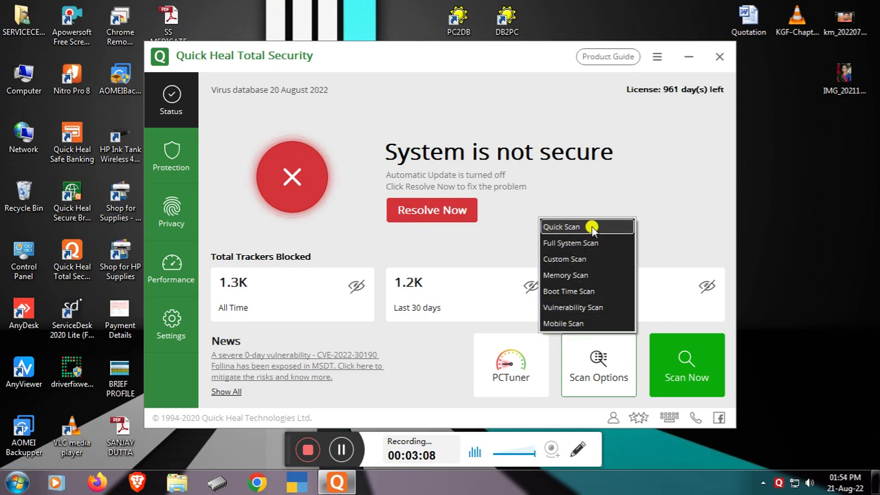
pyautogui.click(555, 229)
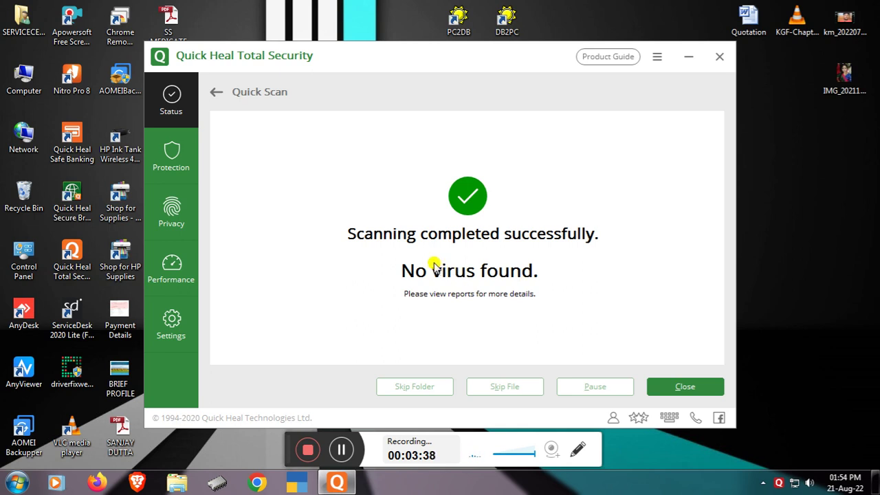
pyautogui.click(687, 387)
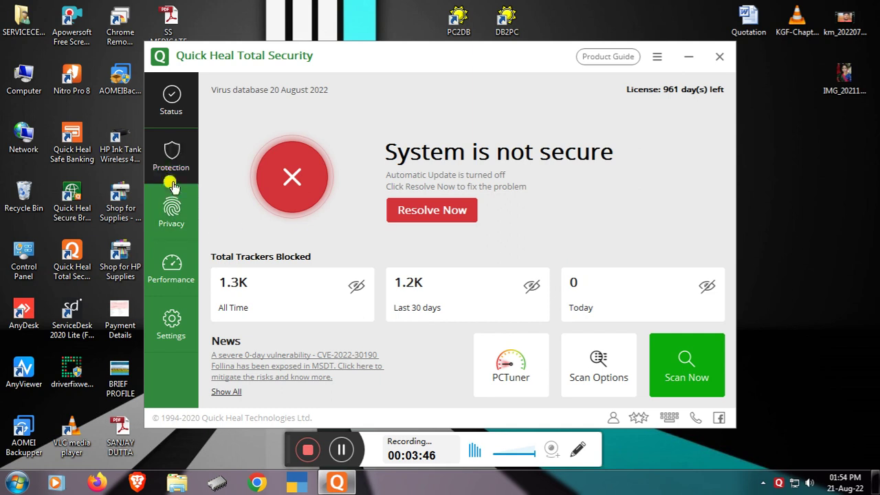
# Try the Advanced scan mode in the protection Scan Settings, configured to scan all files
pyautogui.click(159, 157)
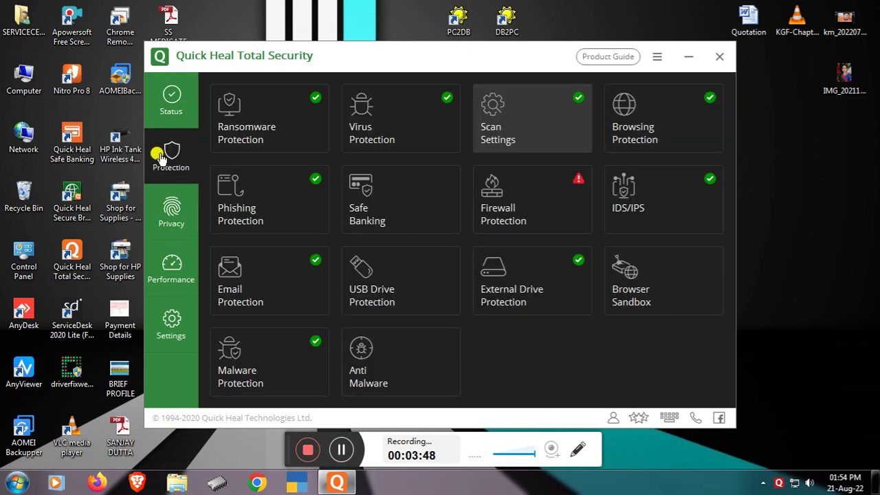
pyautogui.click(497, 121)
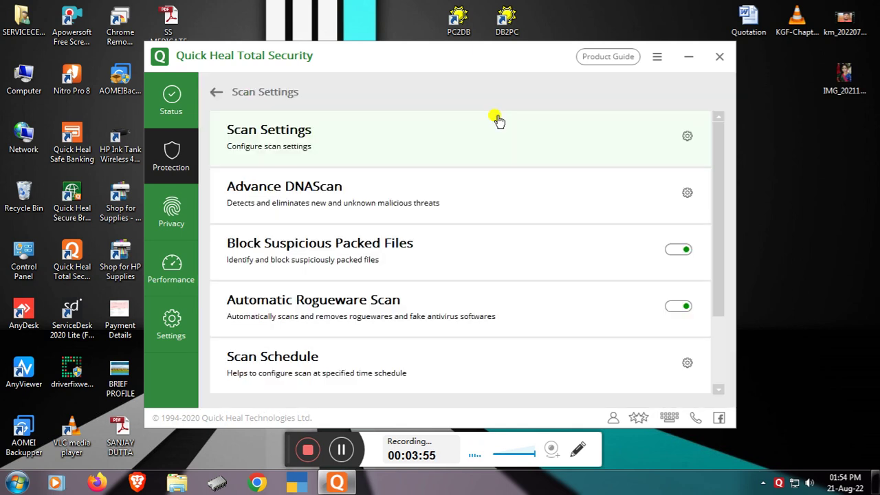
pyautogui.click(686, 137)
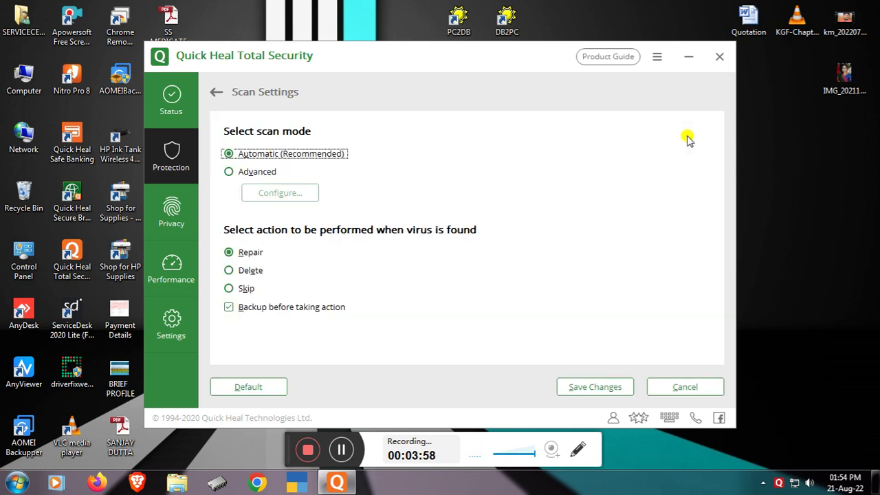
pyautogui.click(230, 173)
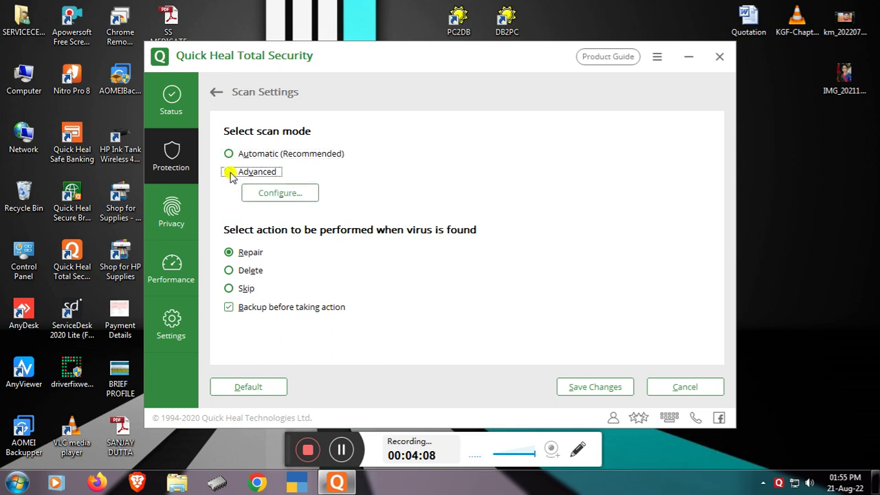
pyautogui.click(275, 196)
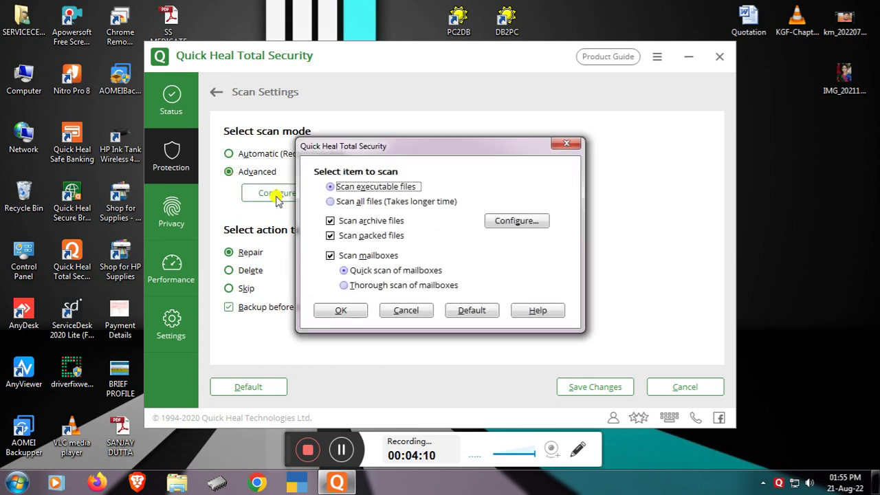
pyautogui.moveTo(414, 147); pyautogui.dragTo(531, 147)
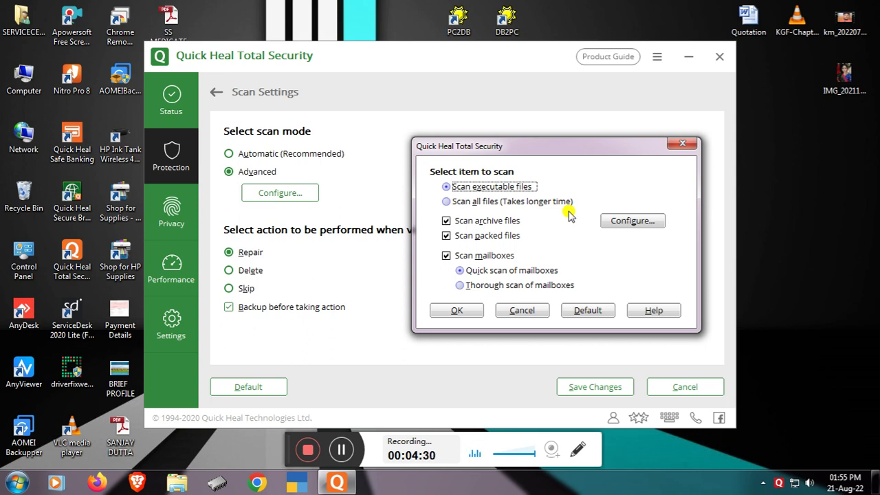
pyautogui.click(448, 202)
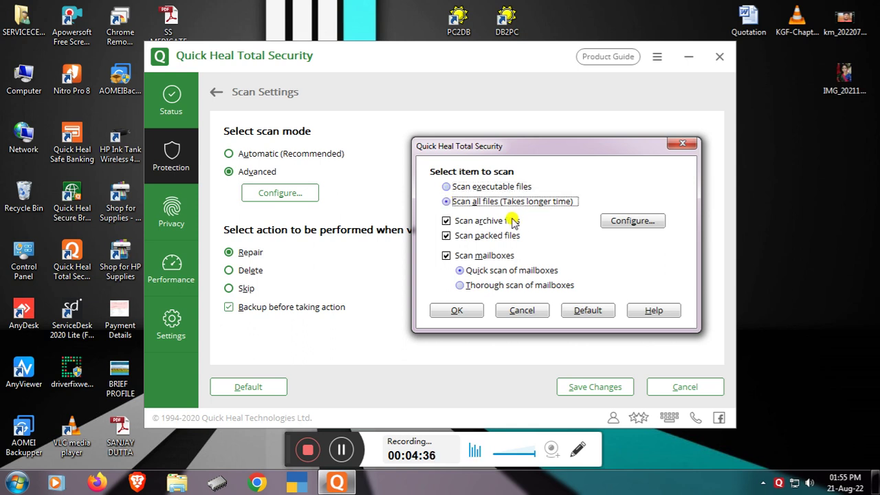
# Try selecting every archive type in the archive scan configuration, and cancel the dialog
pyautogui.click(623, 221)
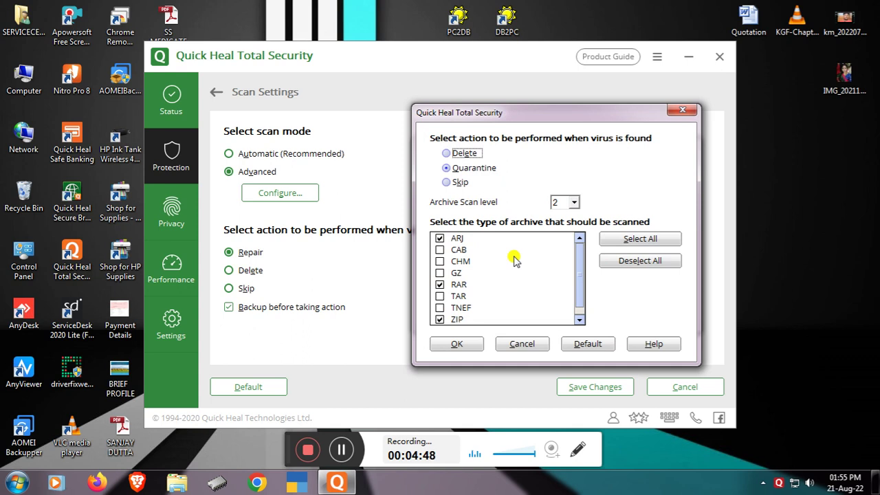
pyautogui.click(631, 240)
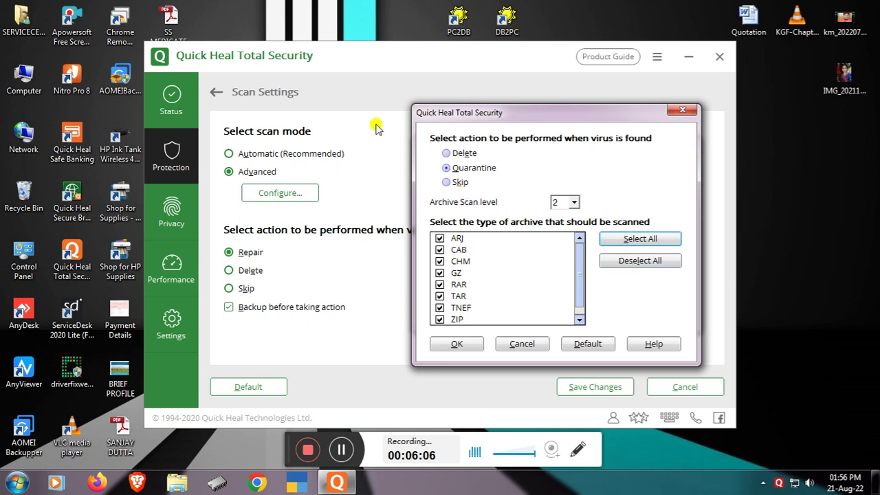
pyautogui.click(524, 348)
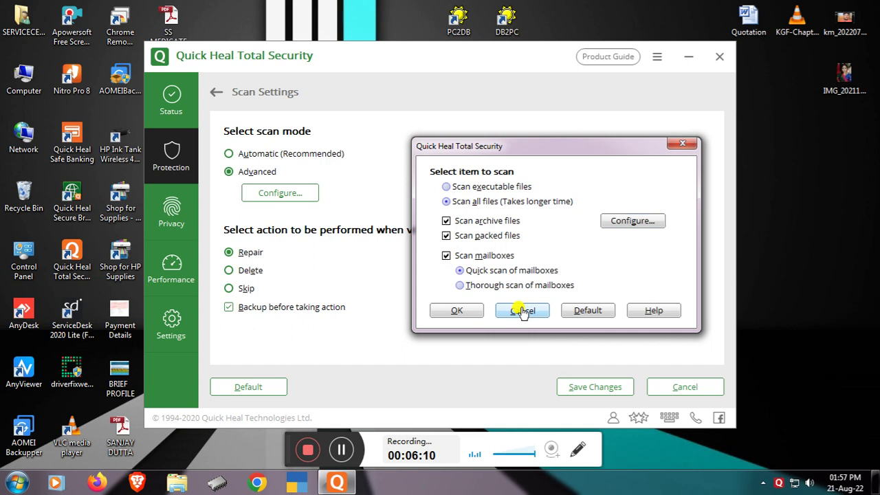
# Cancel the advanced scan options and return to the Status page without saving the Scan Settings changes
pyautogui.click(521, 311)
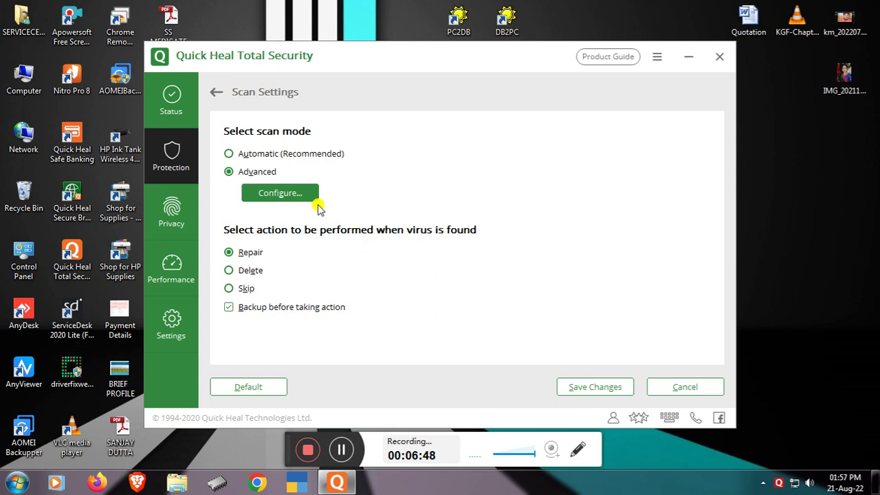
pyautogui.click(172, 100)
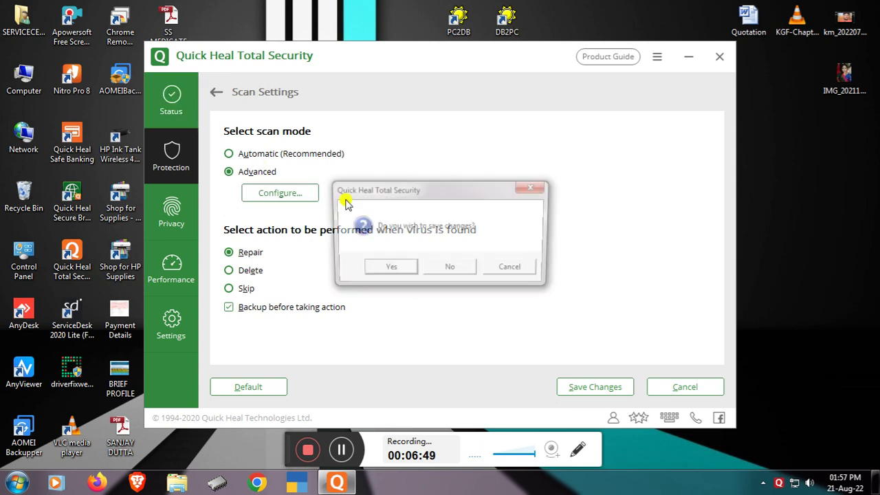
pyautogui.click(446, 271)
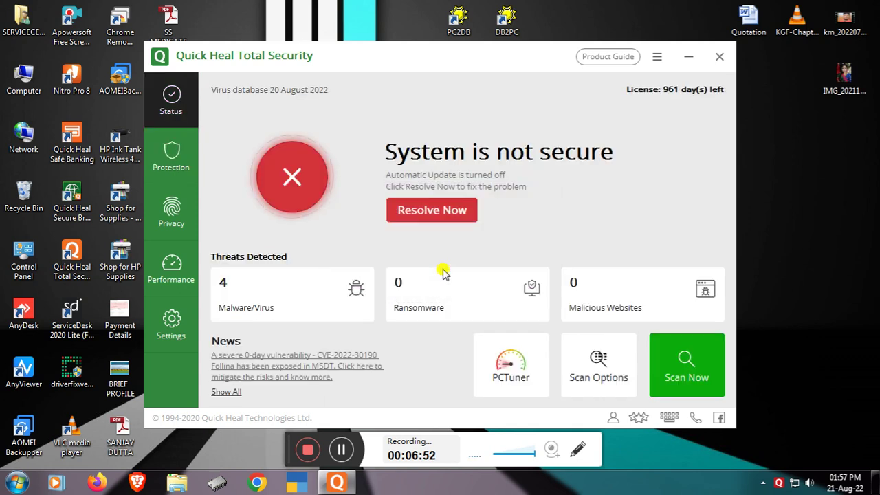
# Examine the drives and folders available for a Custom Scan, and close it without adding any item
pyautogui.click(596, 367)
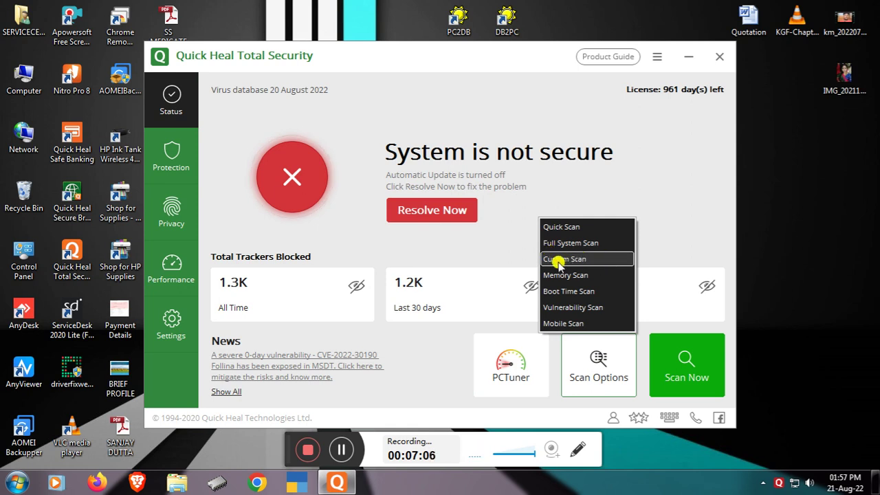
pyautogui.click(557, 259)
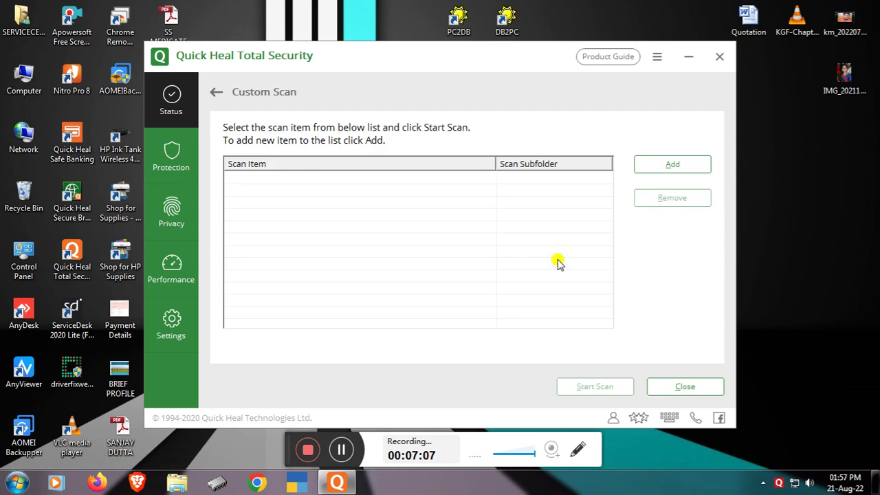
pyautogui.click(667, 166)
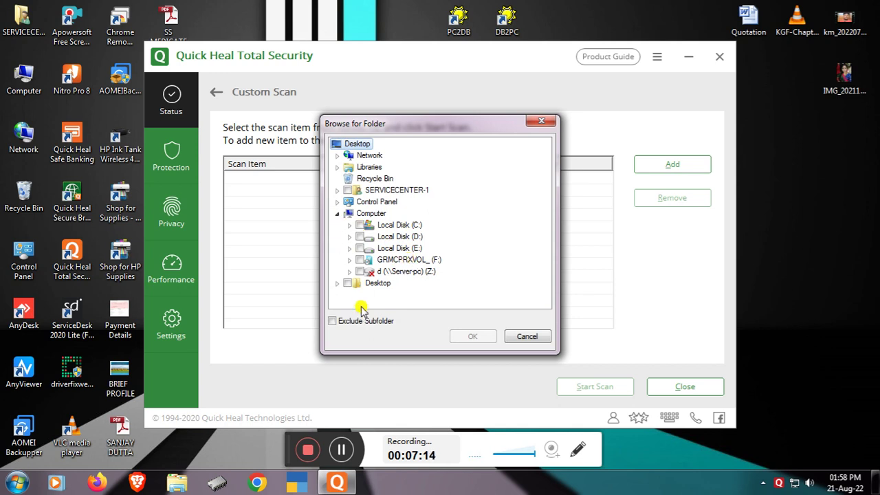
pyautogui.click(527, 336)
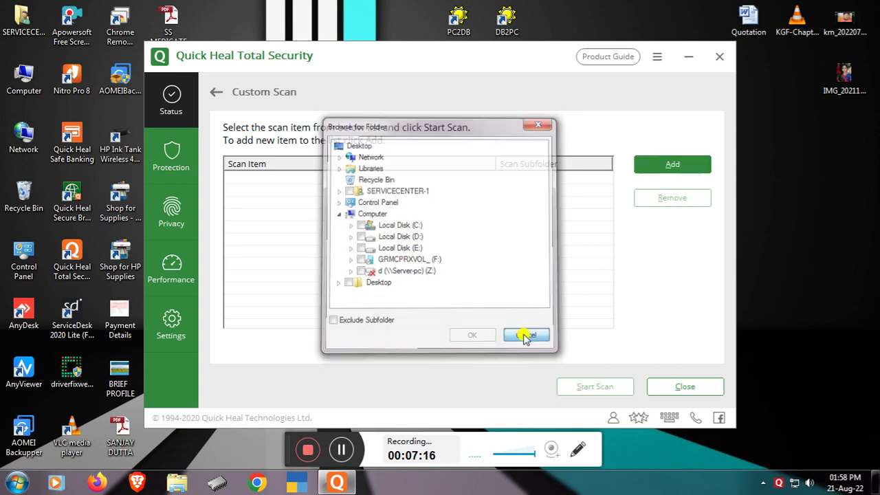
pyautogui.click(674, 386)
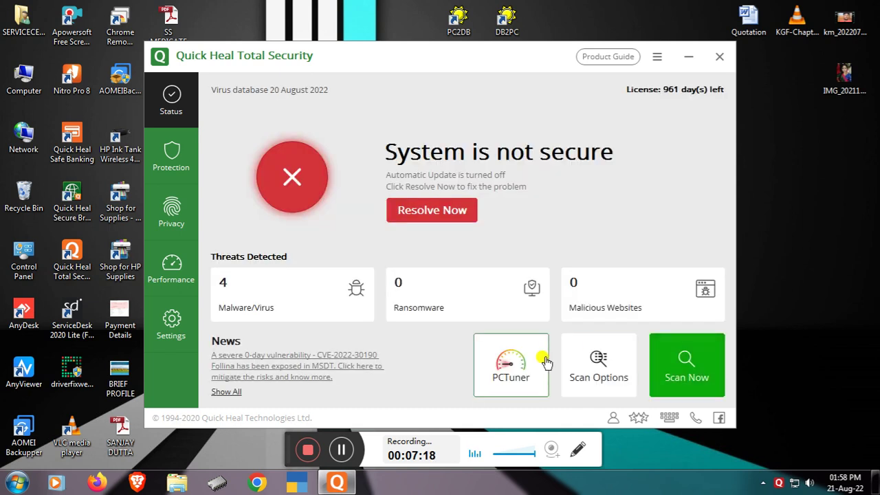
# Review the features offered under Protection, Privacy and Performance
pyautogui.click(172, 157)
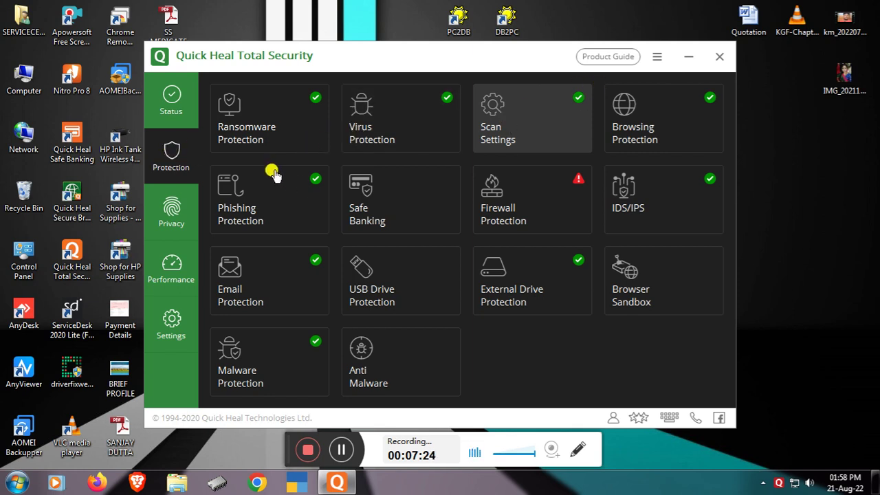
pyautogui.click(172, 212)
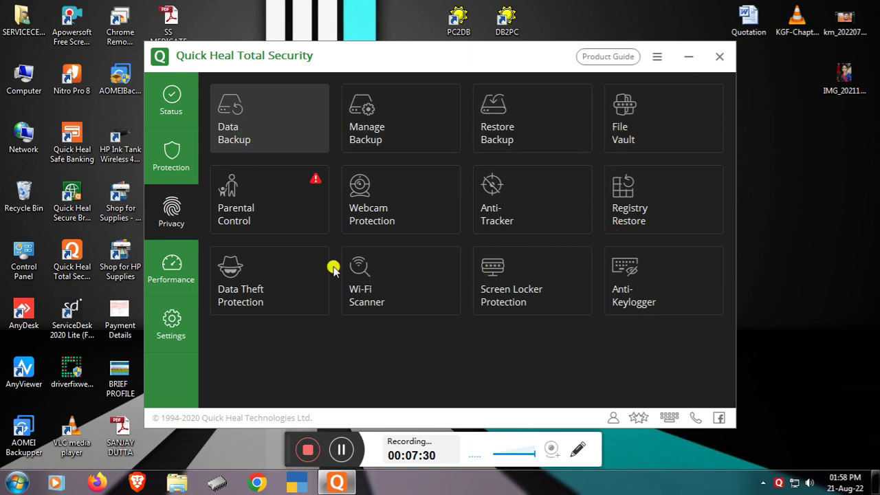
pyautogui.click(163, 269)
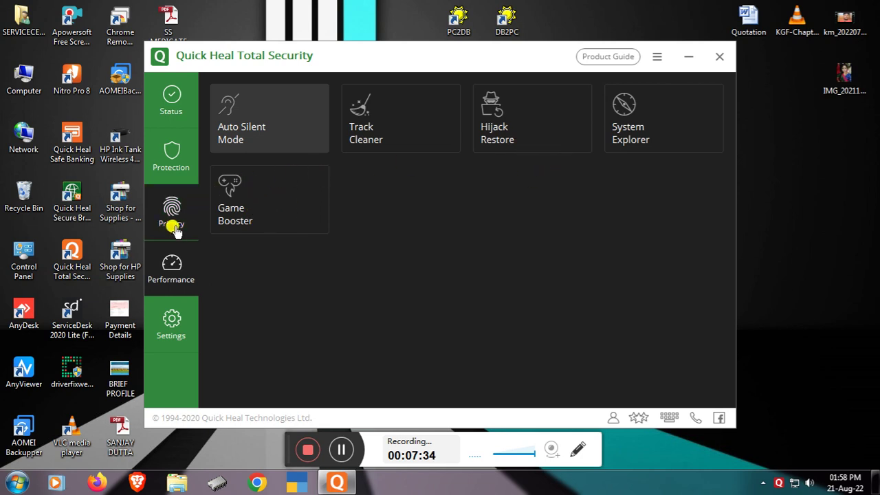
# Open the list of quarantined files from the program's settings to examine its entries
pyautogui.click(171, 315)
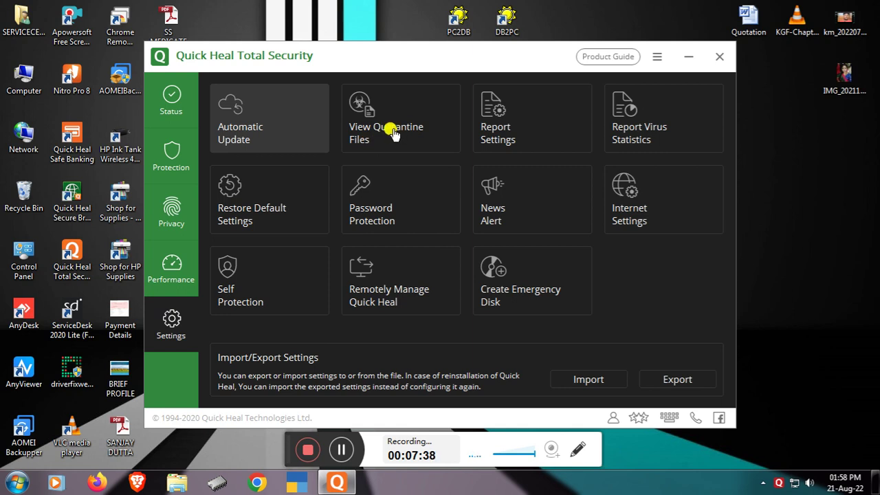
pyautogui.click(372, 124)
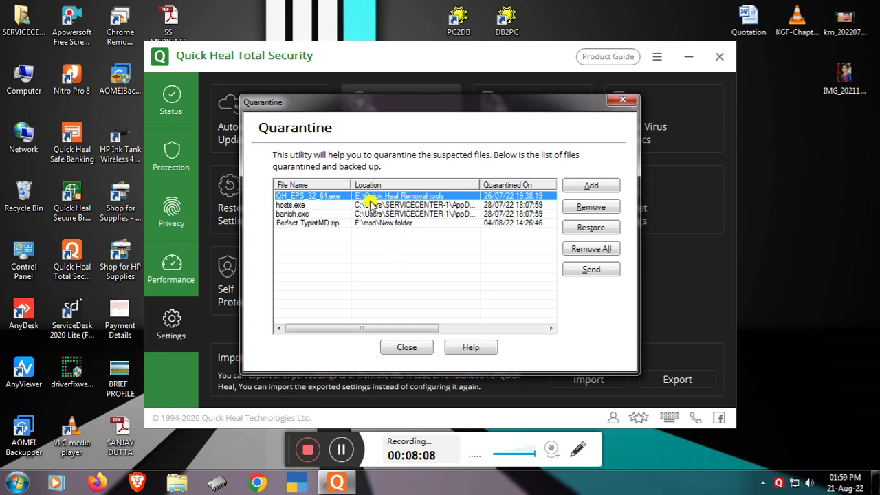
# Open the Quick Heal Removal tools folder on Local Disk (E:) in a reduced File Explorer window
pyautogui.click(24, 79)
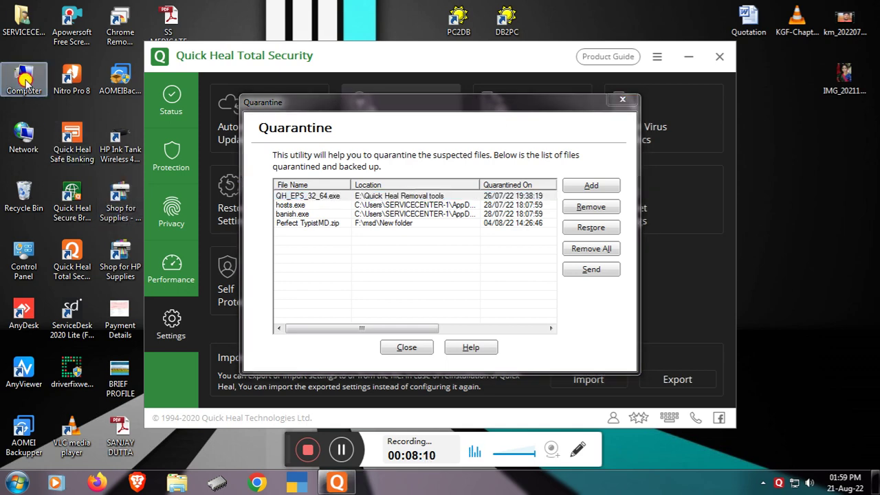
pyautogui.doubleClick(24, 79)
pyautogui.doubleClick(522, 103)
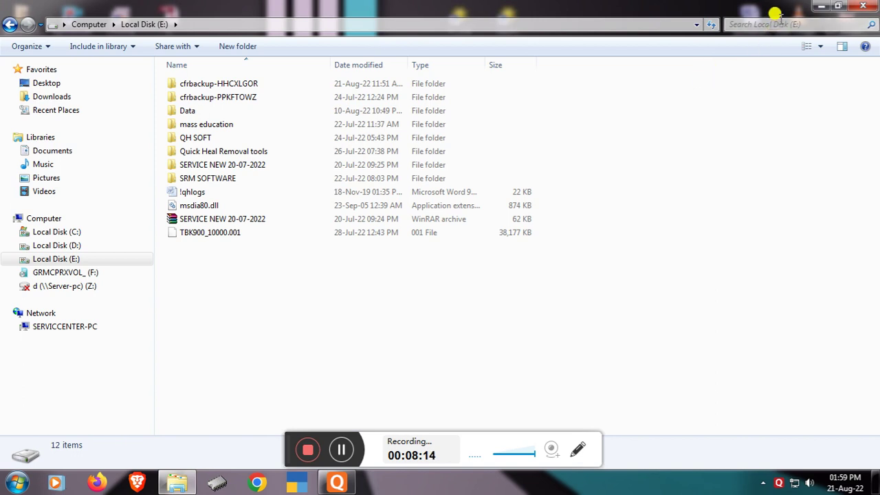
pyautogui.click(837, 5)
pyautogui.moveTo(530, 106); pyautogui.dragTo(529, 229)
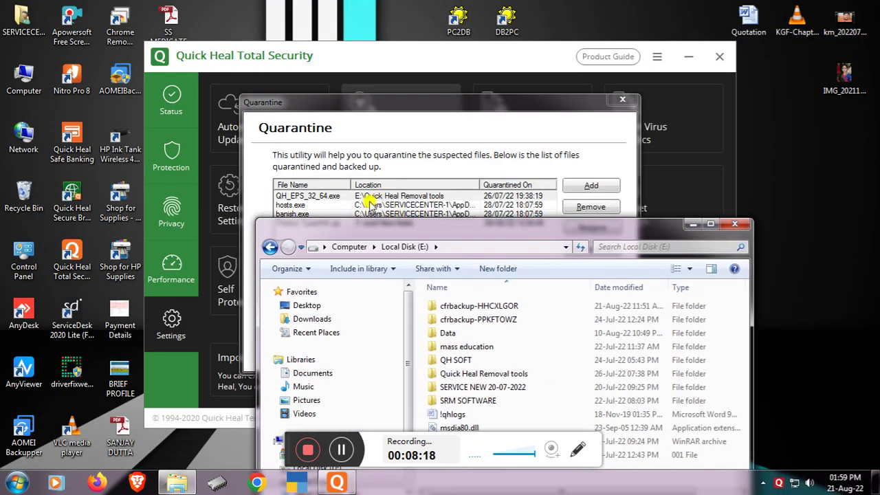
pyautogui.click(450, 375)
pyautogui.doubleClick(450, 373)
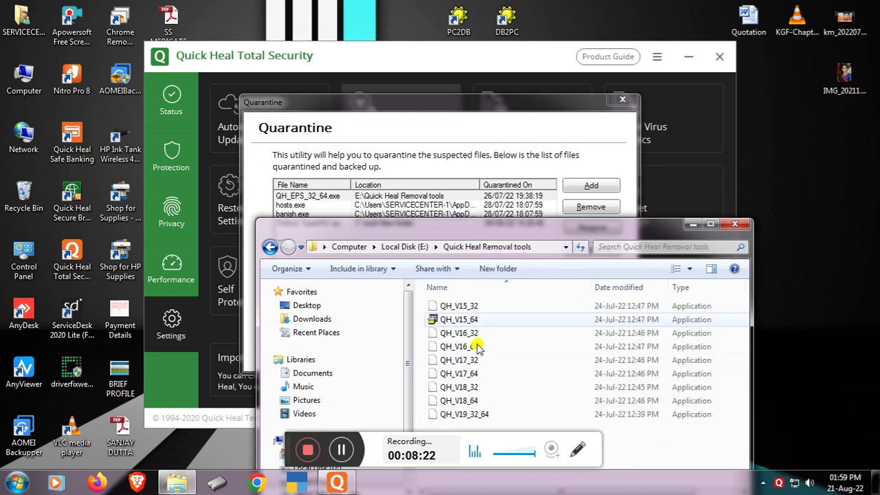
# Arrange the Quarantine list and the Quick Heal Removal tools folder side by side for comparison
pyautogui.moveTo(467, 231)
pyautogui.mouseDown()
pyautogui.moveTo(656, 72)
pyautogui.moveTo(783, 55)
pyautogui.moveTo(758, 58)
pyautogui.mouseUp()
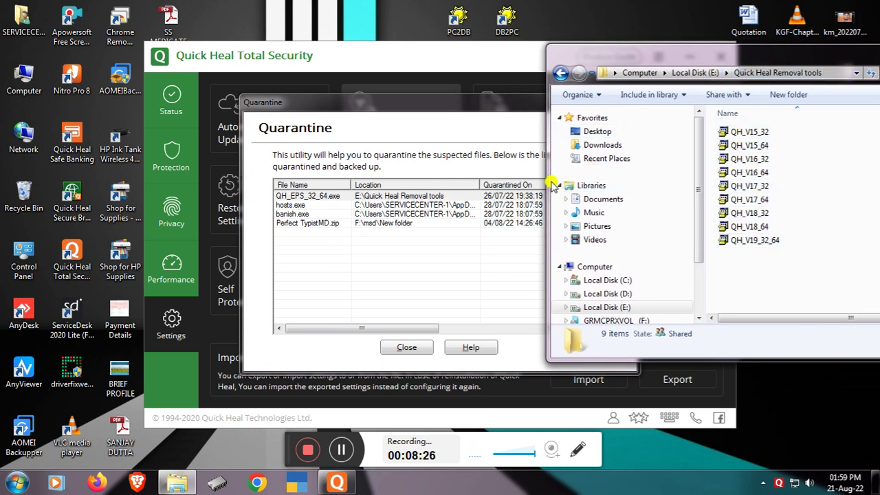
pyautogui.click(418, 107)
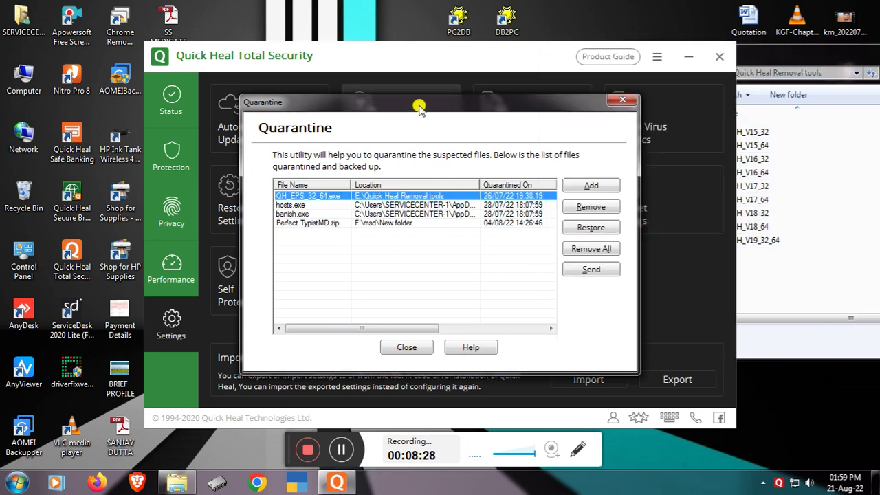
pyautogui.moveTo(418, 107); pyautogui.dragTo(337, 98)
pyautogui.click(794, 55)
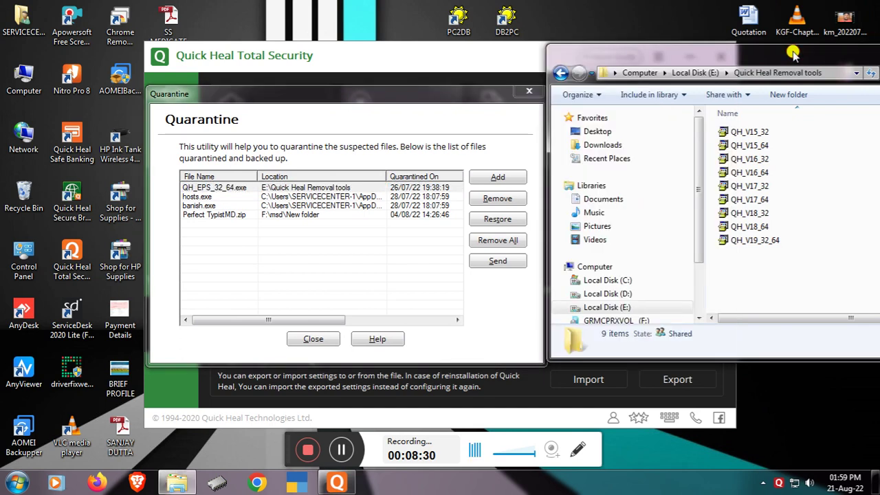
pyautogui.moveTo(751, 60); pyautogui.dragTo(720, 55)
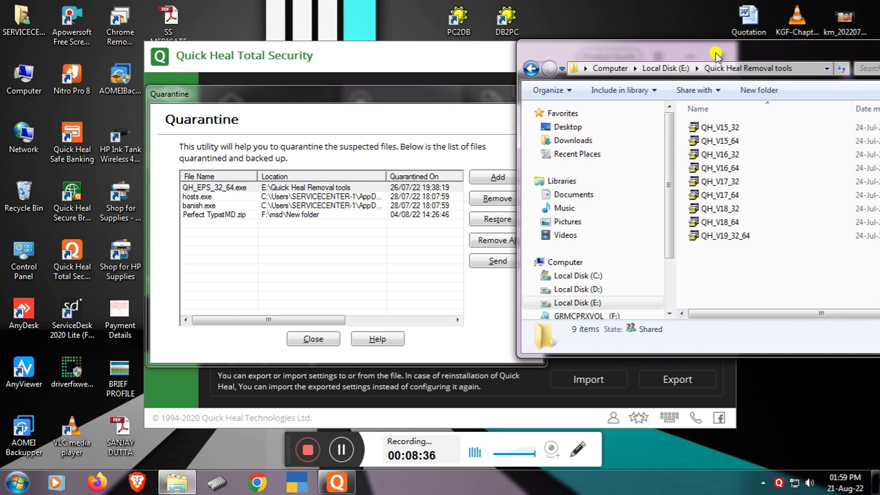
pyautogui.moveTo(714, 53); pyautogui.dragTo(660, 53)
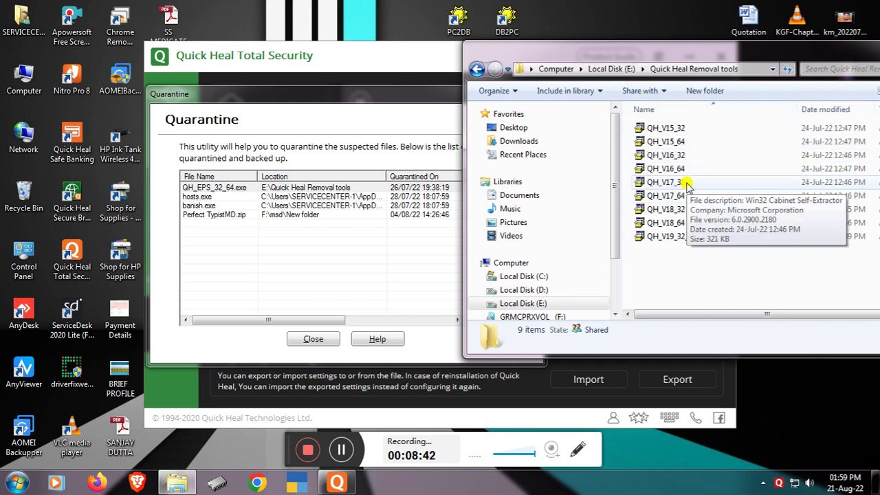
# Restore QH_EPS_32_64.exe from quarantine to its original folder, adding the file to the exclusion list
pyautogui.click(393, 96)
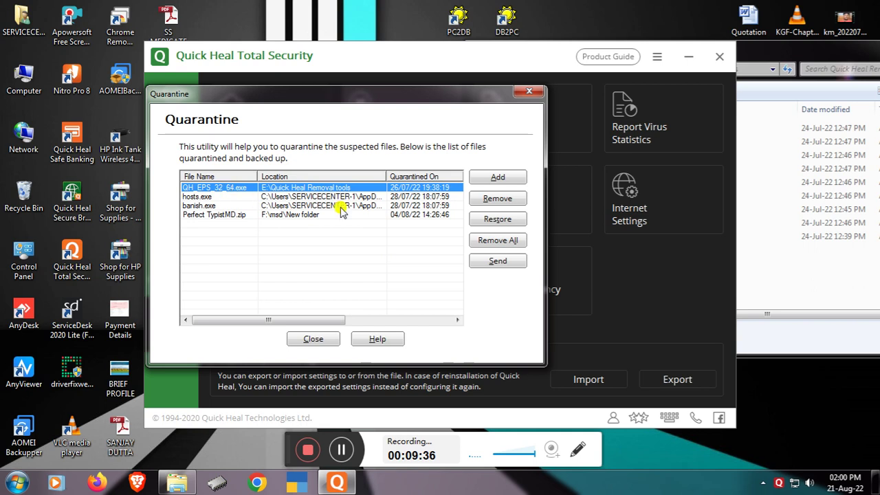
pyautogui.click(496, 220)
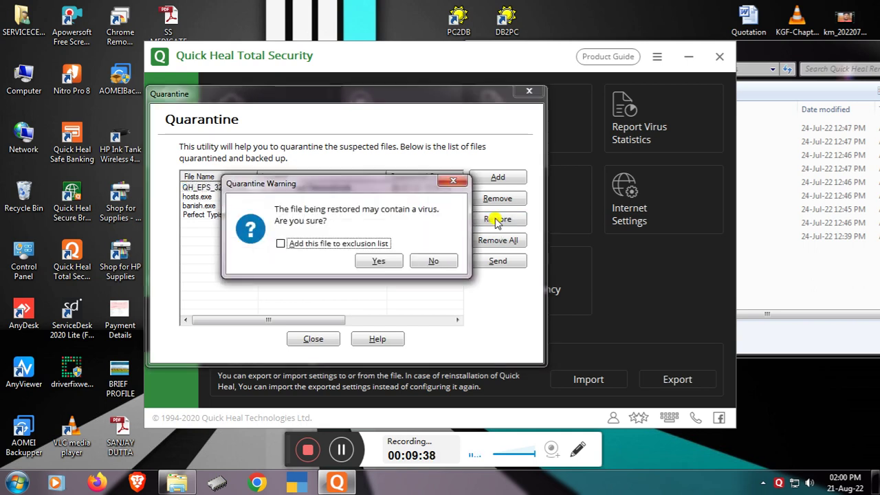
pyautogui.moveTo(787, 46); pyautogui.dragTo(816, 47)
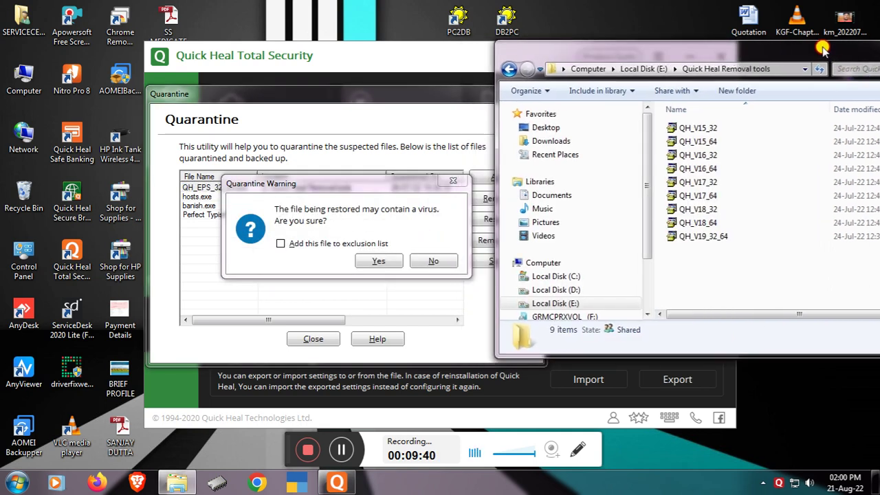
pyautogui.click(304, 244)
pyautogui.click(378, 265)
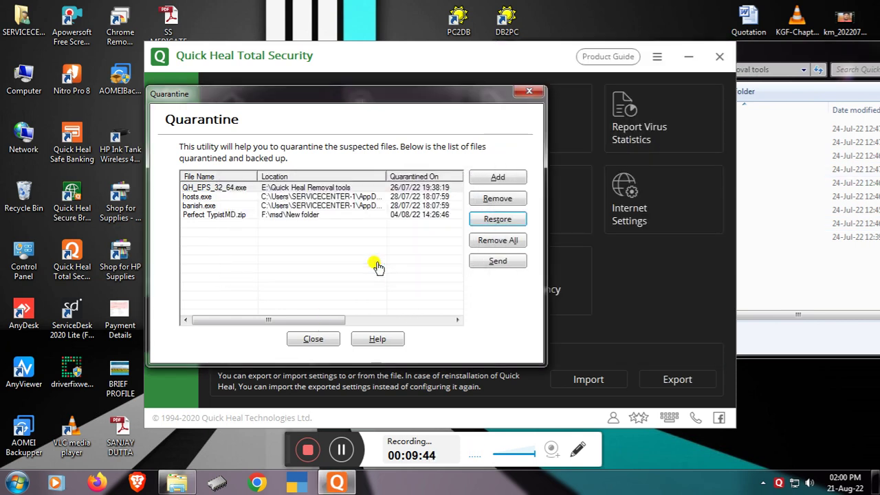
# Check the Quick Heal Removal tools folder for the restored QH_EPS_32_64 file
pyautogui.click(825, 286)
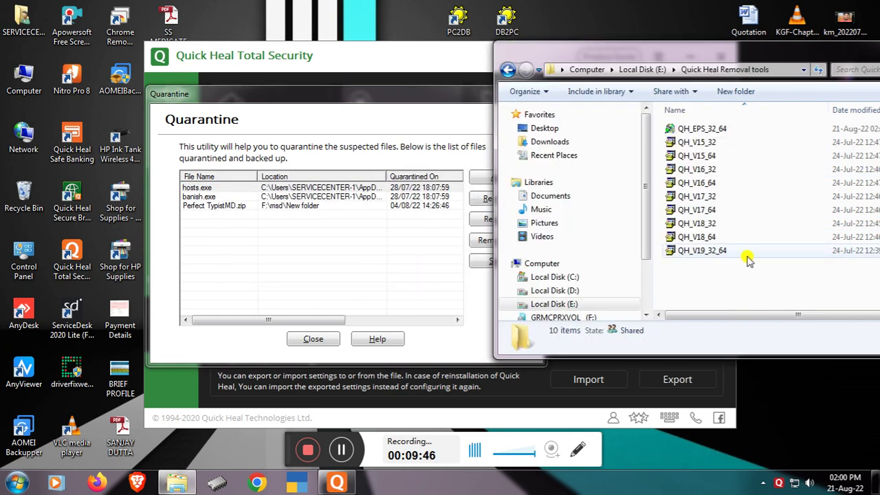
pyautogui.click(701, 252)
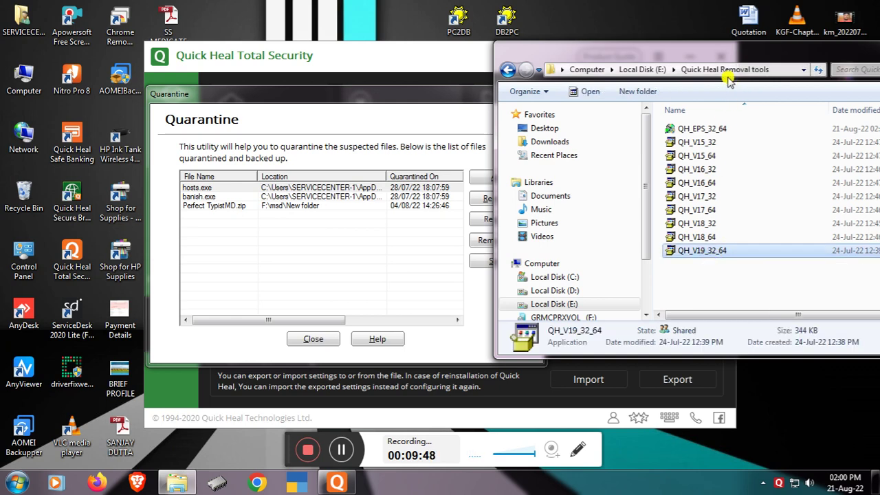
pyautogui.moveTo(708, 51); pyautogui.dragTo(493, 35)
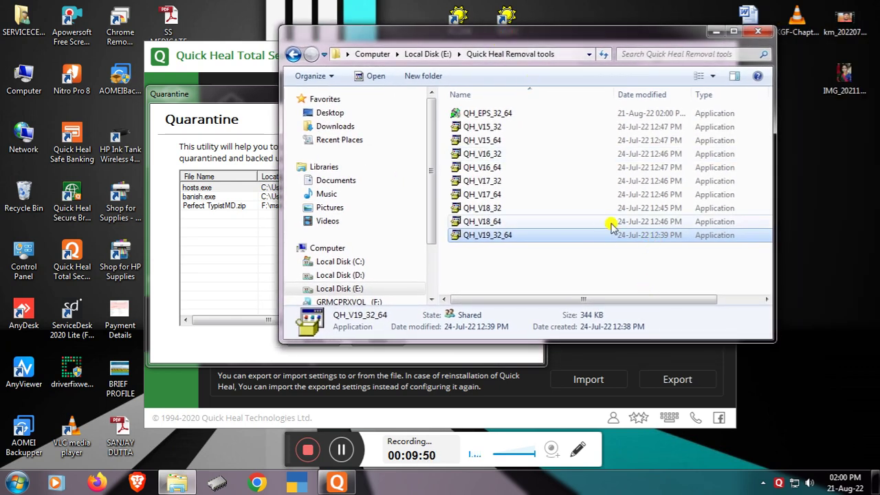
pyautogui.moveTo(549, 38)
pyautogui.mouseDown()
pyautogui.moveTo(743, 40)
pyautogui.moveTo(744, 51)
pyautogui.mouseUp()
# Remove all remaining files from quarantine and close the Quarantine list
pyautogui.click(155, 312)
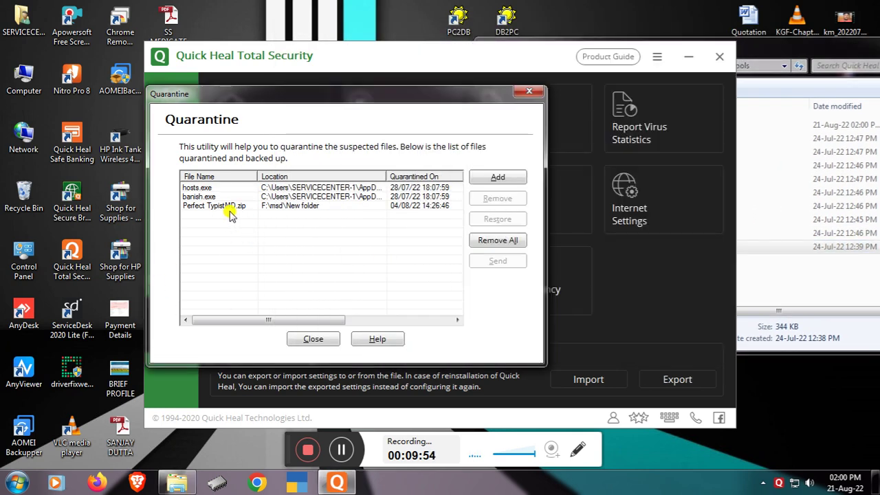
pyautogui.click(204, 189)
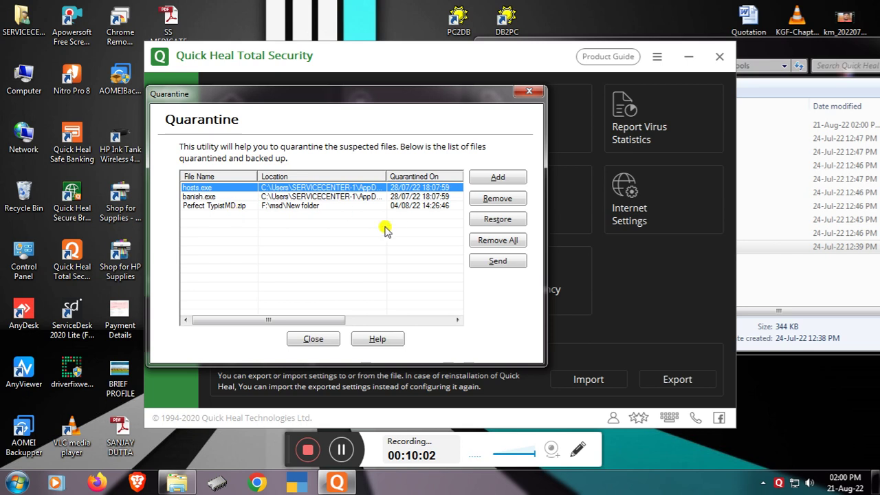
pyautogui.click(488, 243)
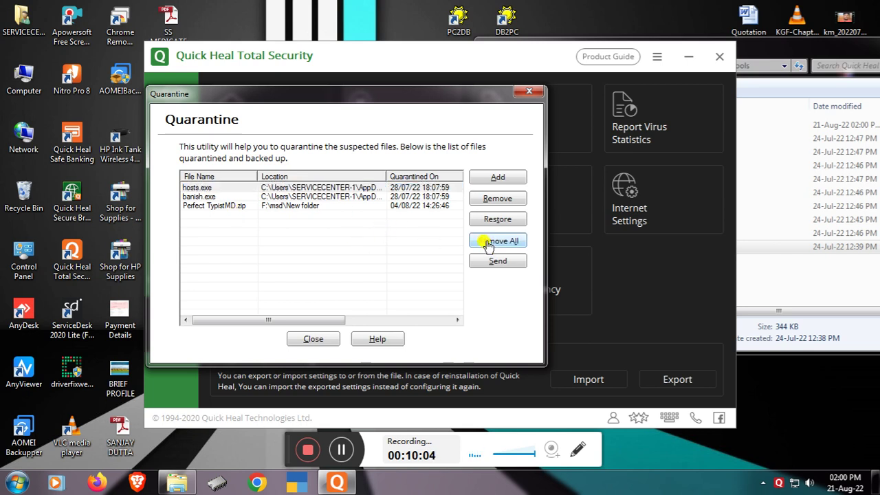
pyautogui.click(347, 259)
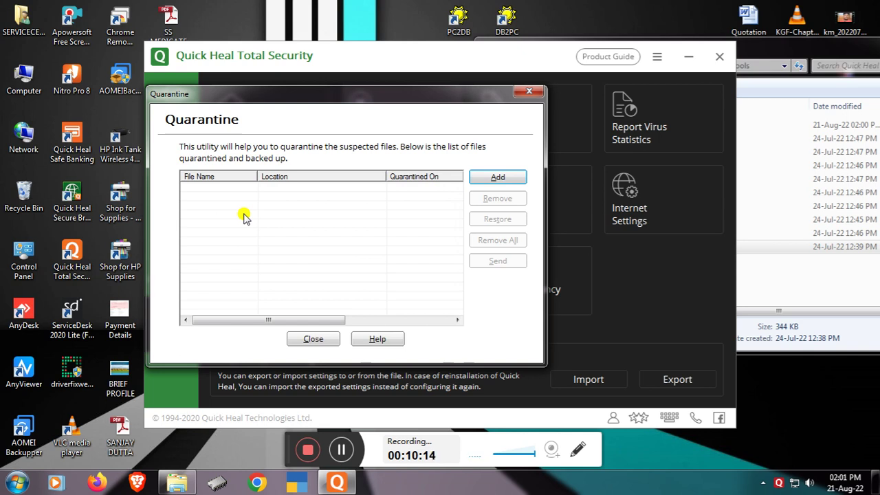
pyautogui.click(313, 339)
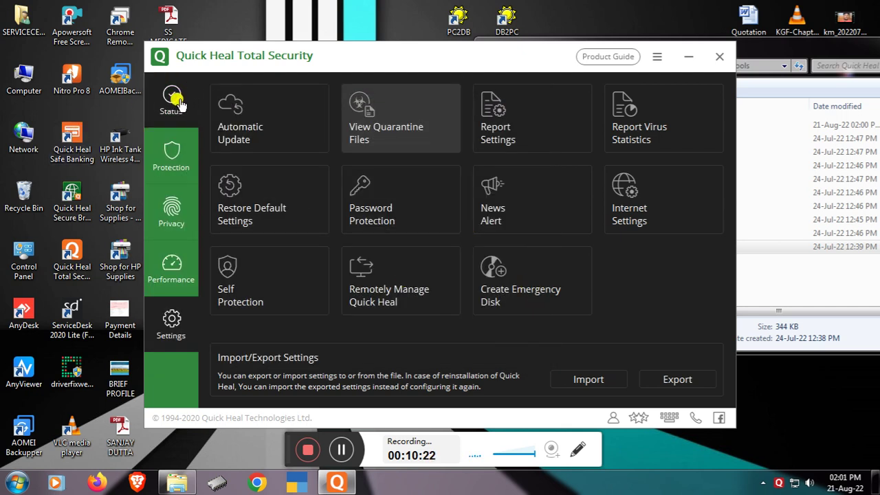
# Return to the Status page and close the Quick Heal Removal tools folder window
pyautogui.click(180, 100)
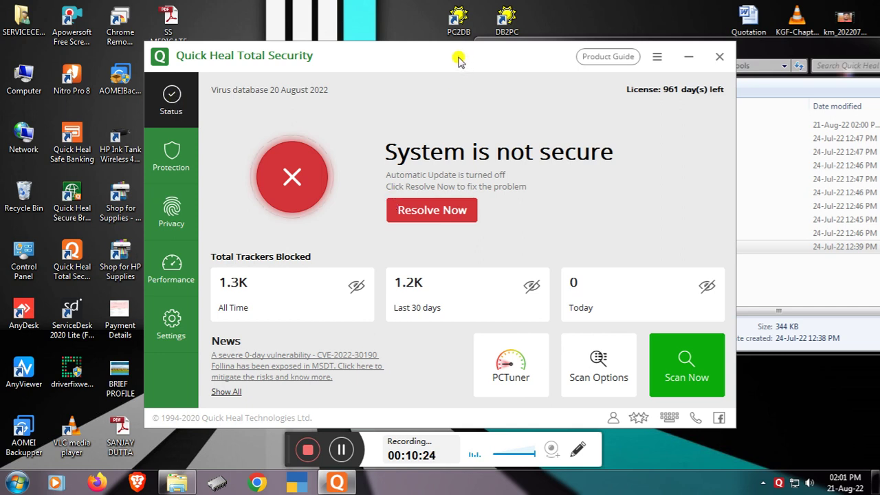
pyautogui.moveTo(458, 60); pyautogui.dragTo(440, 51)
pyautogui.moveTo(786, 45); pyautogui.dragTo(522, 79)
pyautogui.click(695, 79)
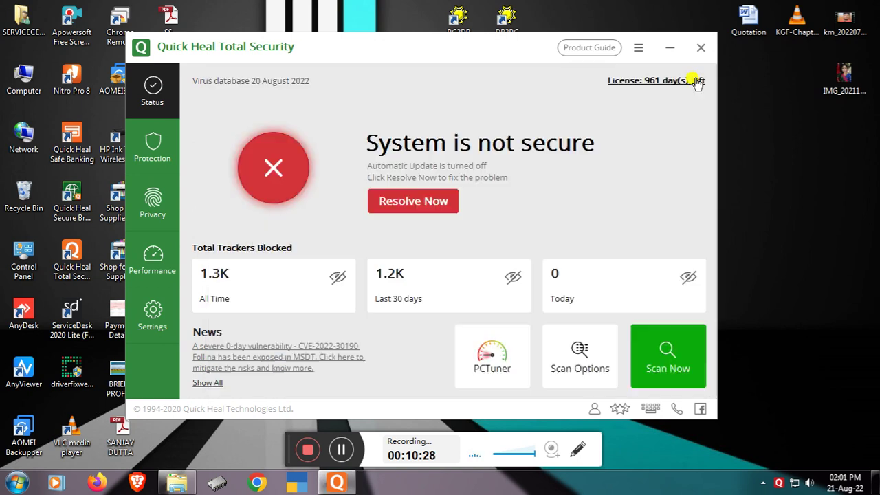